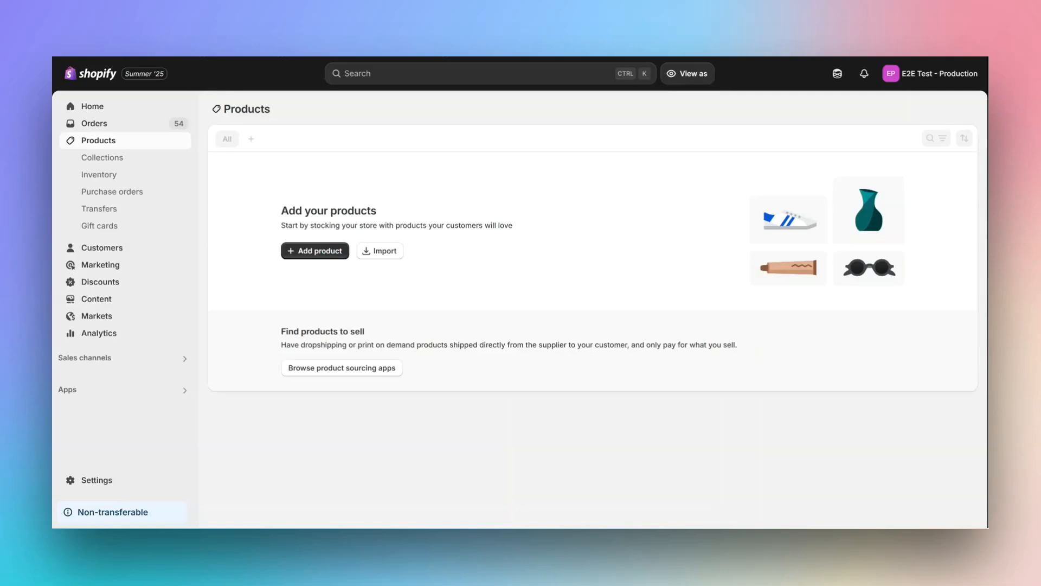
# Search the store admin for "supply master" and open the Supply Master app
pyautogui.hotkey('ctrl', 'k')
pyautogui.write('supply master')
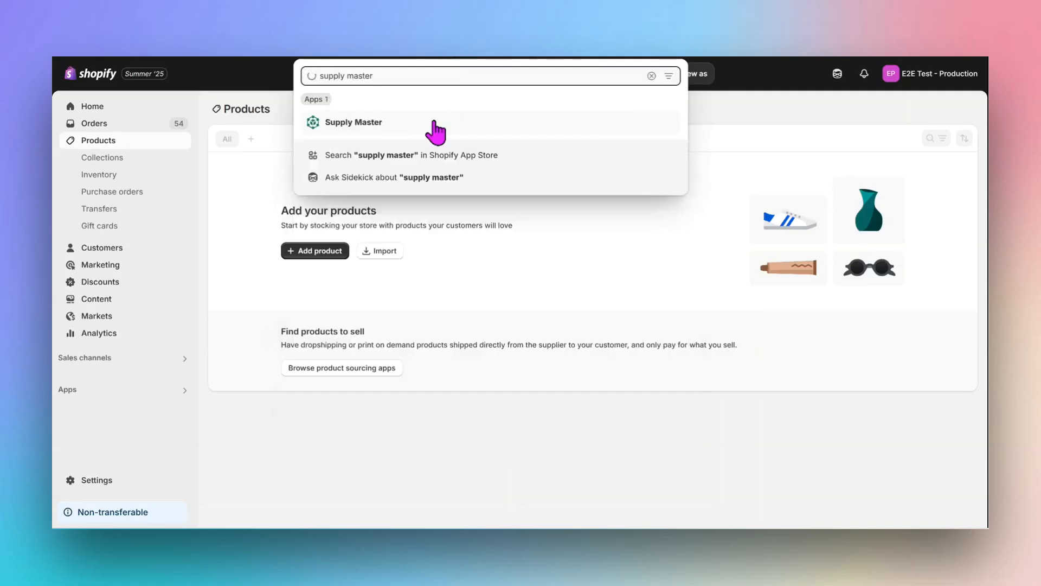
pyautogui.click(439, 117)
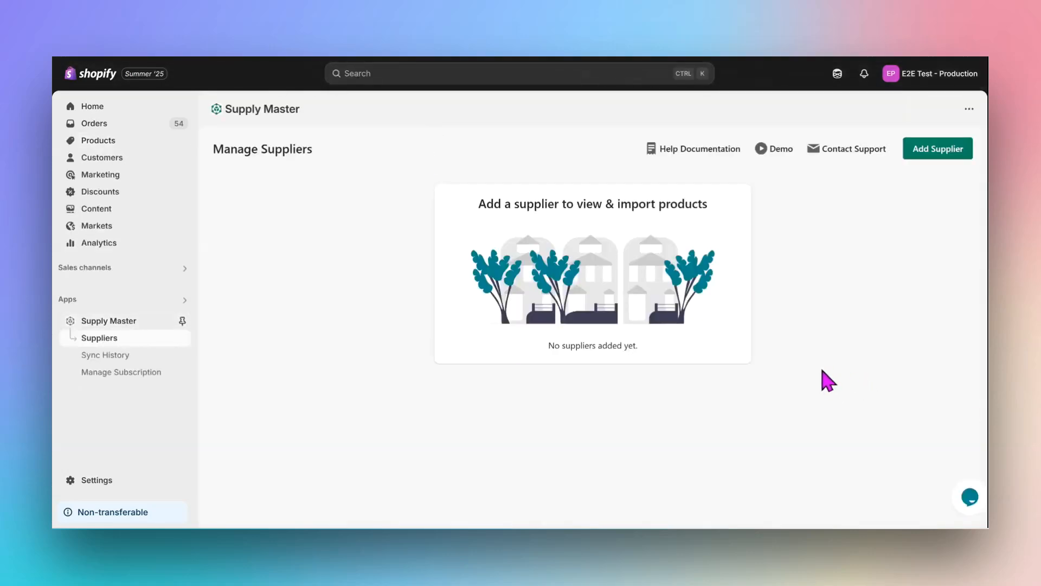
# Start adding a new supplier and choose SS Activewear as the supplier type
pyautogui.click(927, 160)
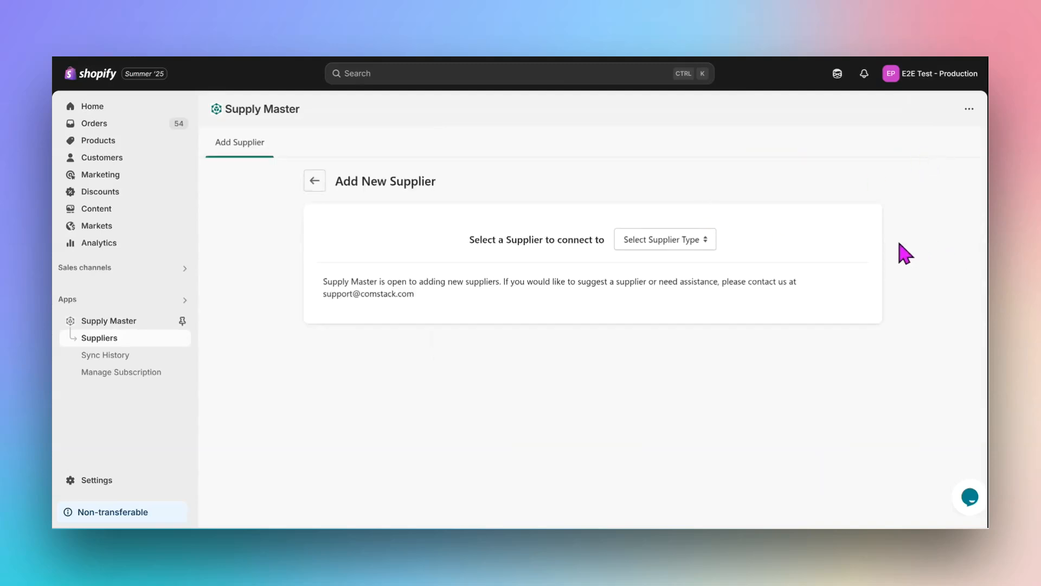
pyautogui.click(703, 242)
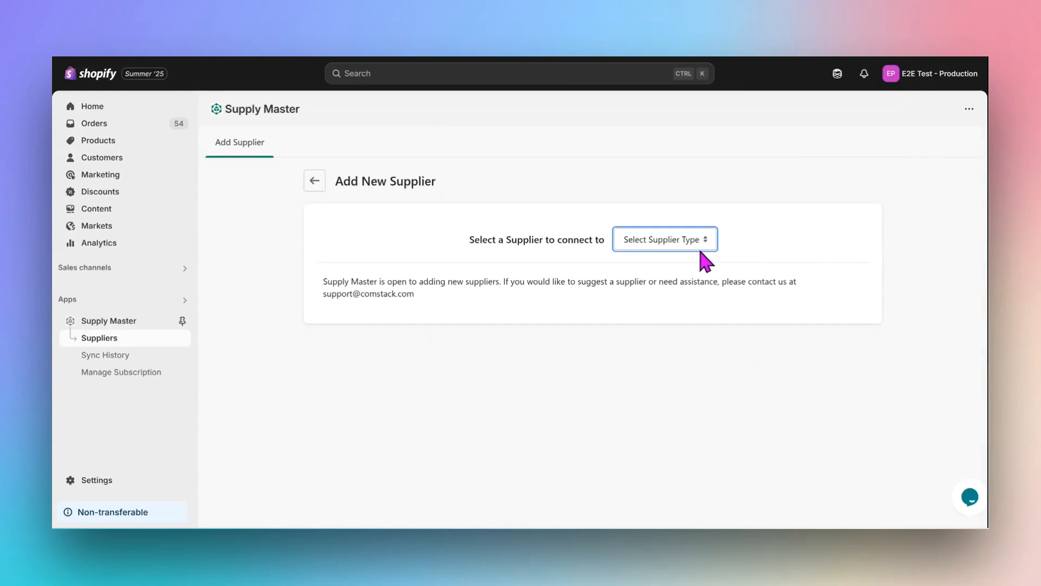
pyautogui.click(698, 271)
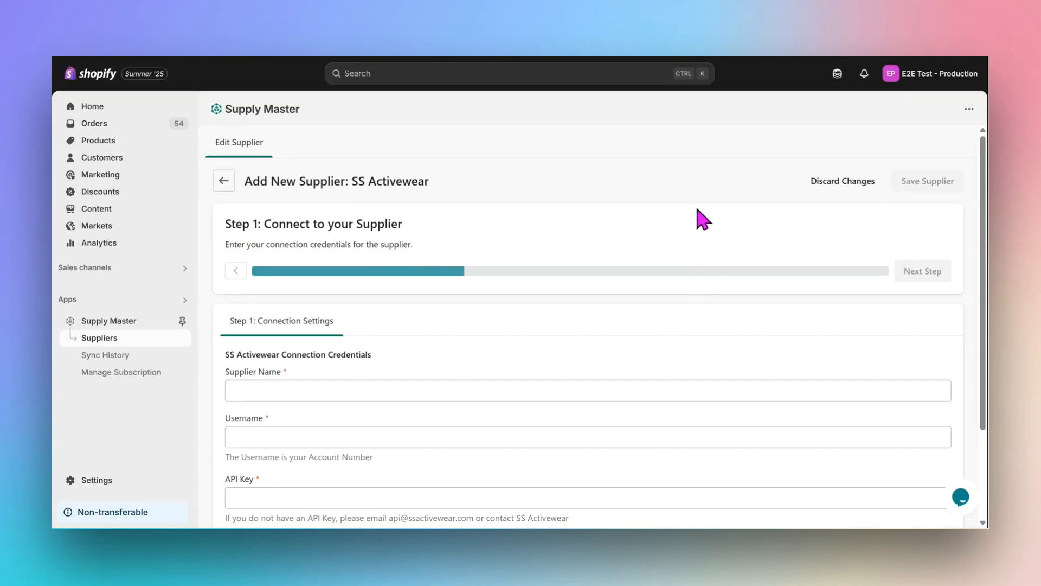
# Enter S&S Activewear as the supplier name in the connection settings
pyautogui.scroll(-2, 697, 211)
pyautogui.scroll(1, 698, 211)
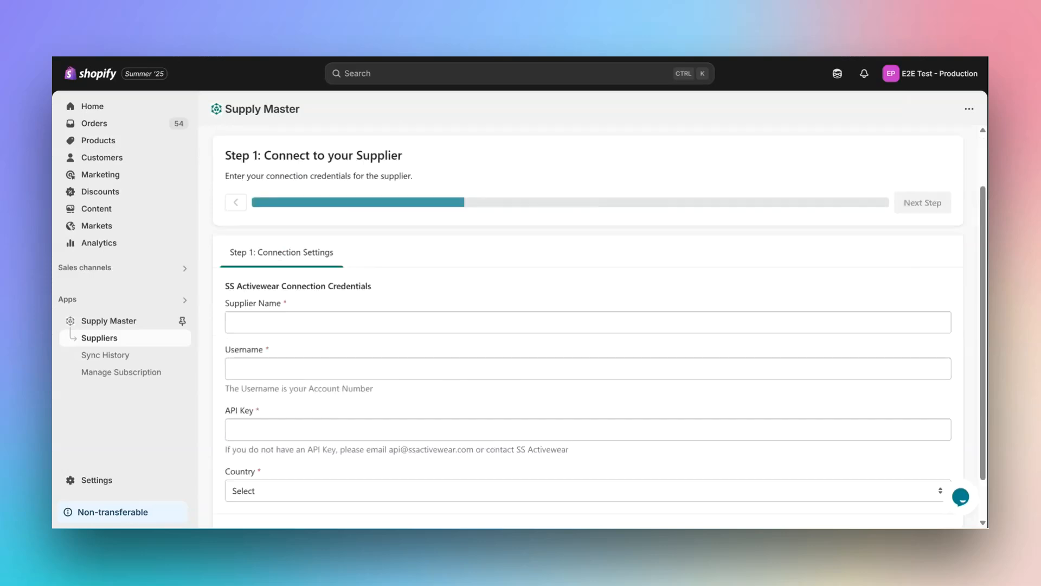
pyautogui.click(287, 324)
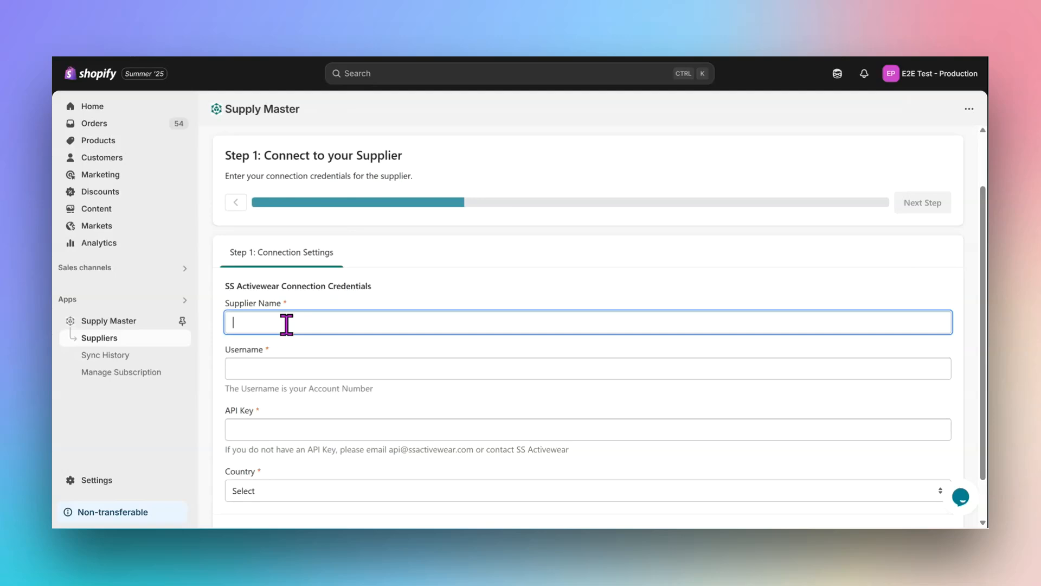
pyautogui.write('S&S Activewear')
# Paste the supplier account username and the API key into the SS Activewear connection credentials
pyautogui.hotkey('alt', 'Tab')
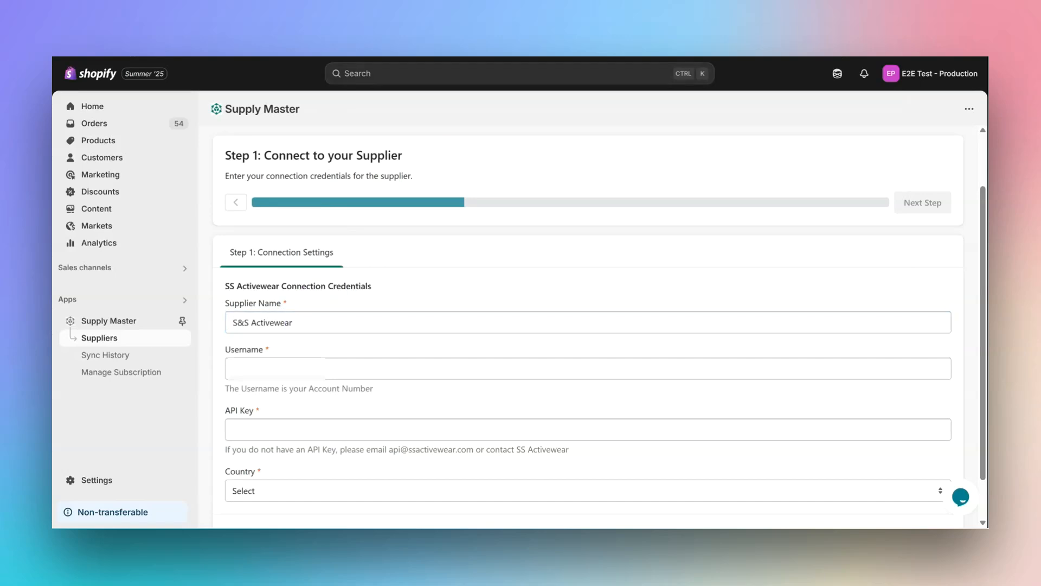
pyautogui.click(430, 370)
pyautogui.hotkey('ctrl', 'v')
pyautogui.click(624, 59)
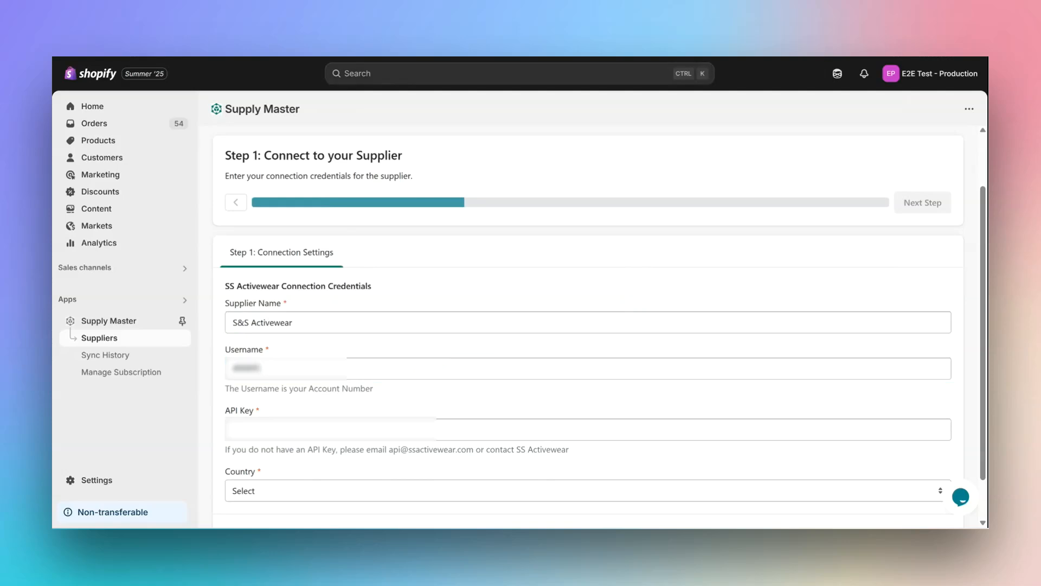
pyautogui.click(334, 427)
pyautogui.hotkey('ctrl', 'v')
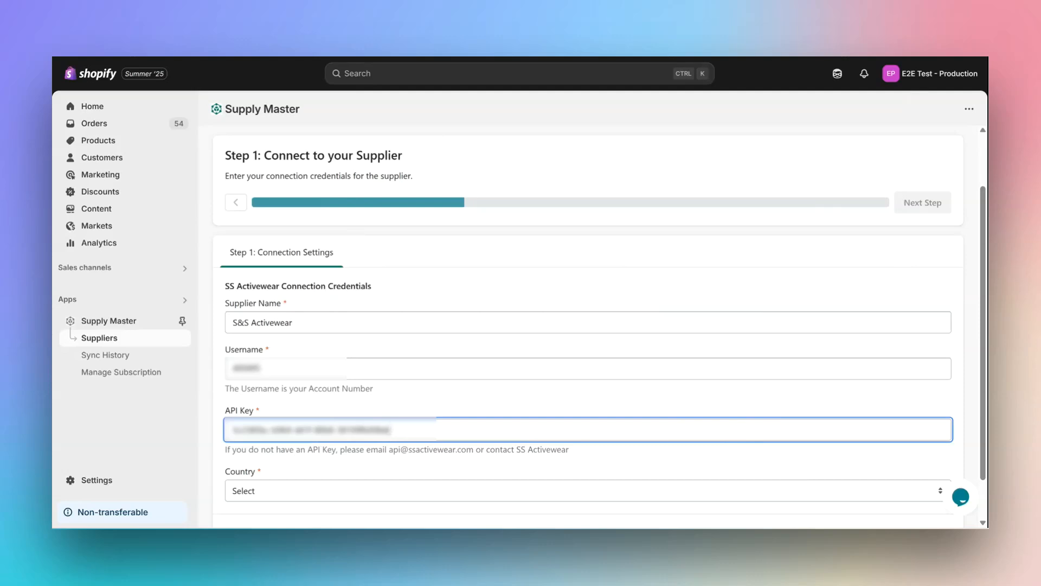
# Set the supplier's country to United States and test the connection credentials
pyautogui.click(711, 496)
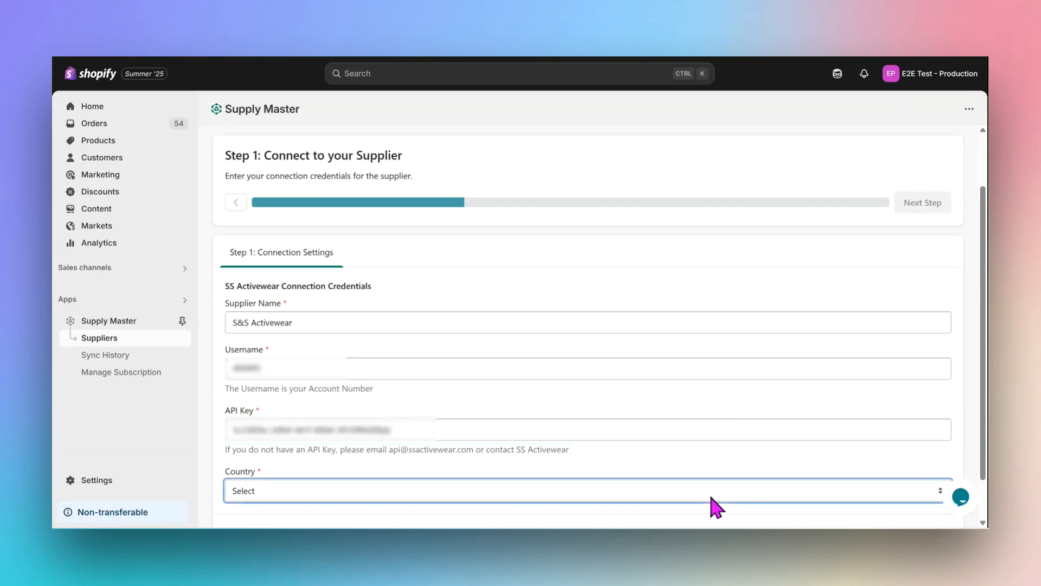
pyautogui.click(265, 455)
pyautogui.click(566, 456)
pyautogui.scroll(-2, 577, 456)
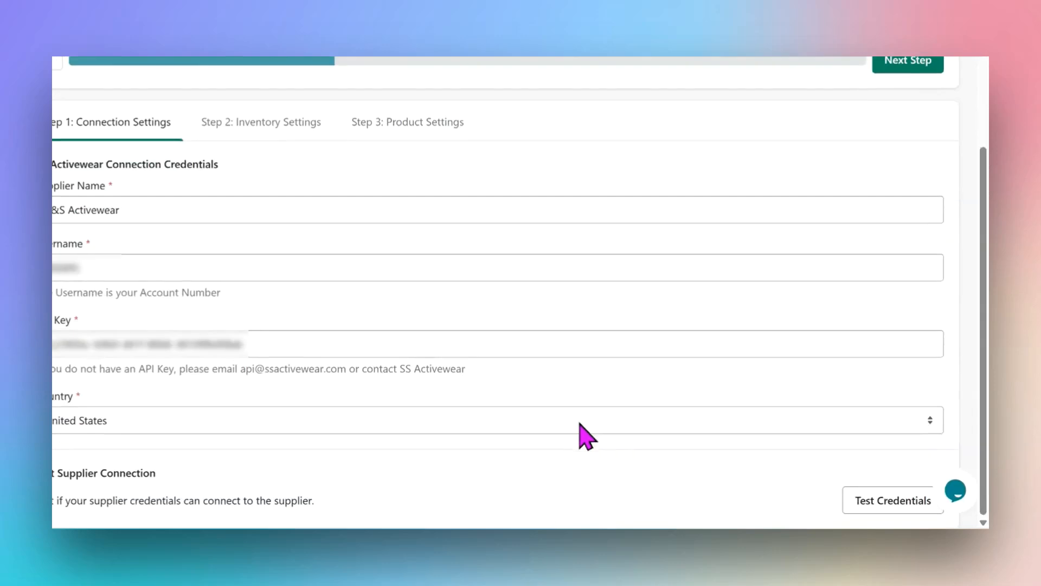
pyautogui.click(892, 503)
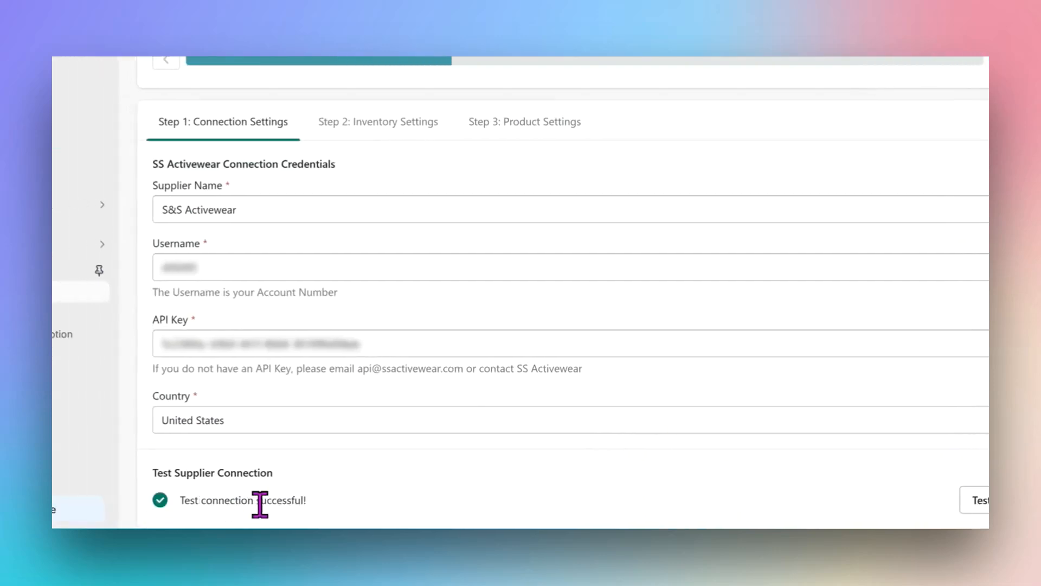
pyautogui.moveTo(320, 505); pyautogui.dragTo(176, 512)
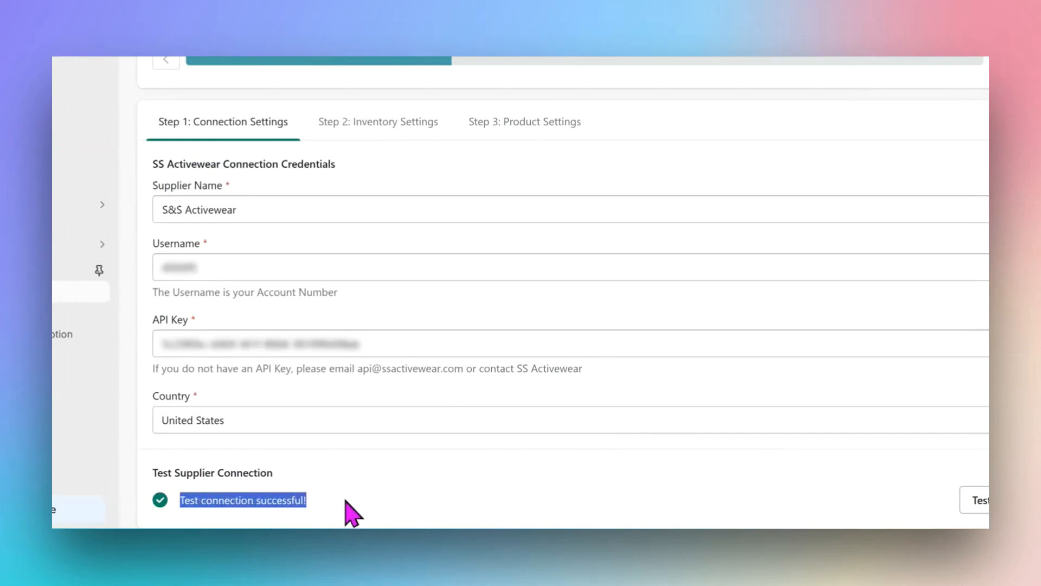
# Proceed to the inventory settings and match Shopify Location 1 with the supplier inventory All Except Dropshipping
pyautogui.click(922, 271)
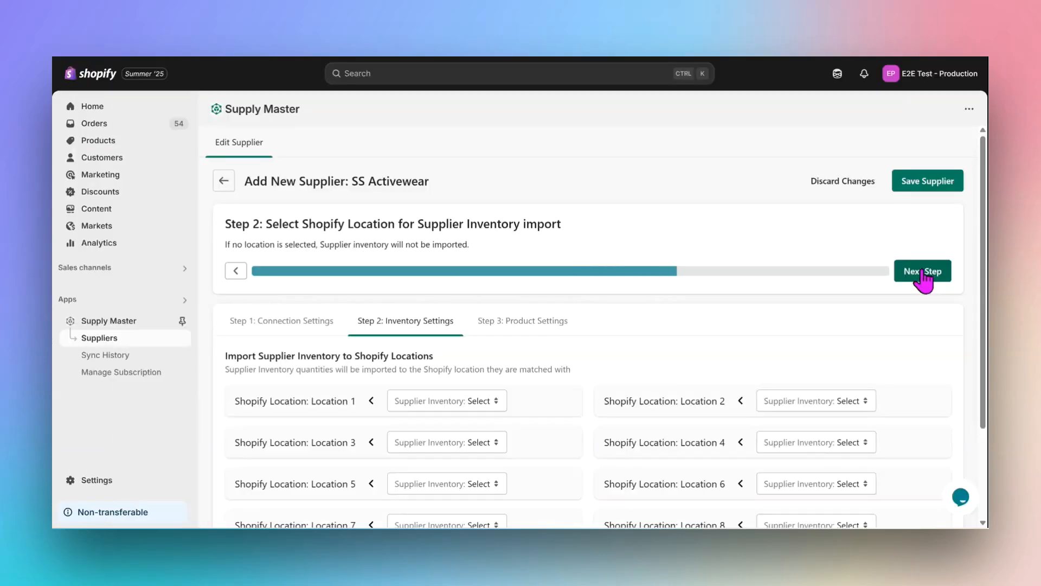
pyautogui.click(492, 404)
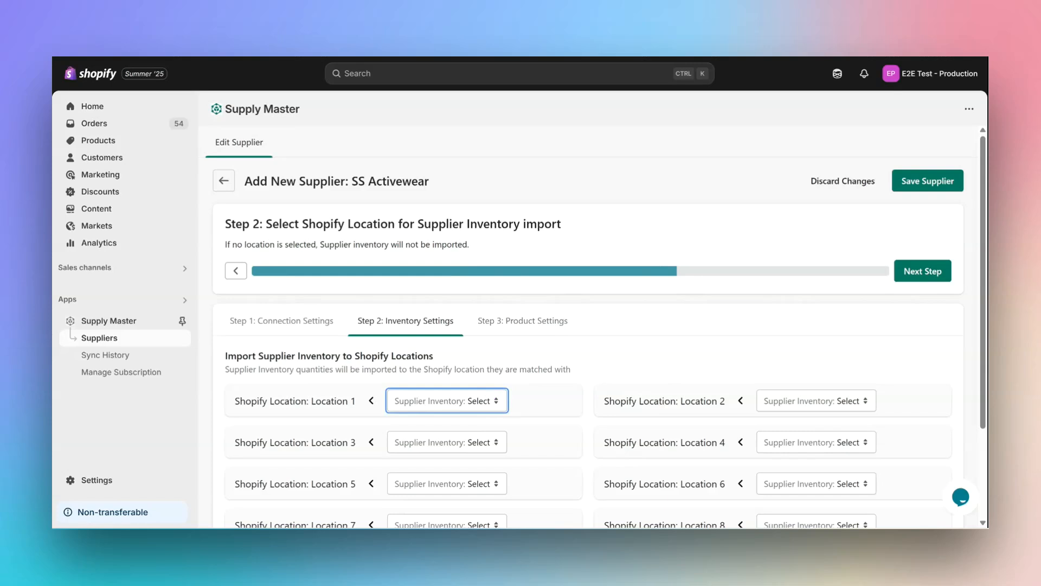
pyautogui.click(455, 436)
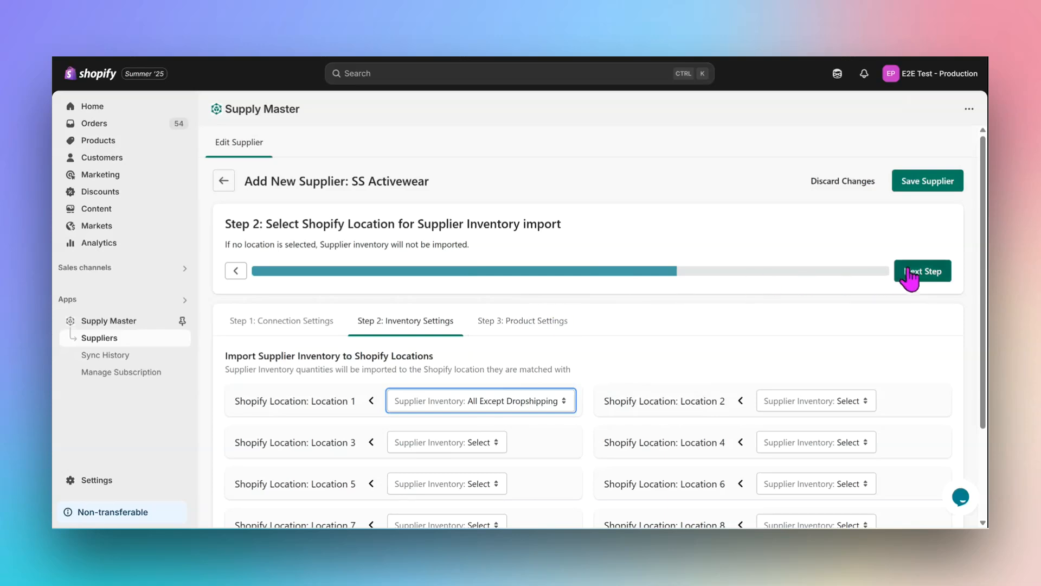
# In the product settings, enable auto-publishing to Online Store and set the Variant Price formula's multiplier to 2
pyautogui.click(924, 278)
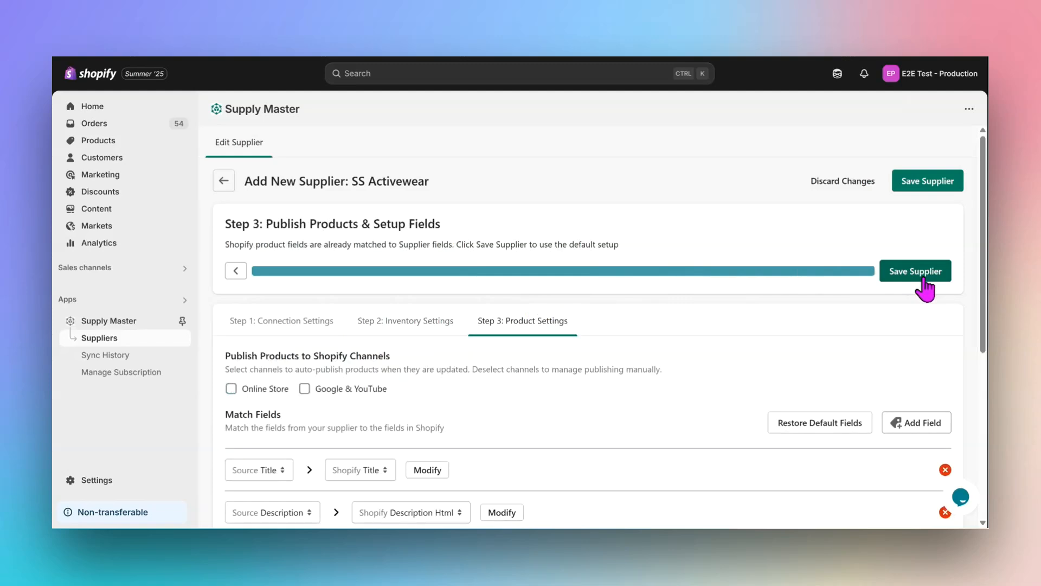
pyautogui.click(230, 390)
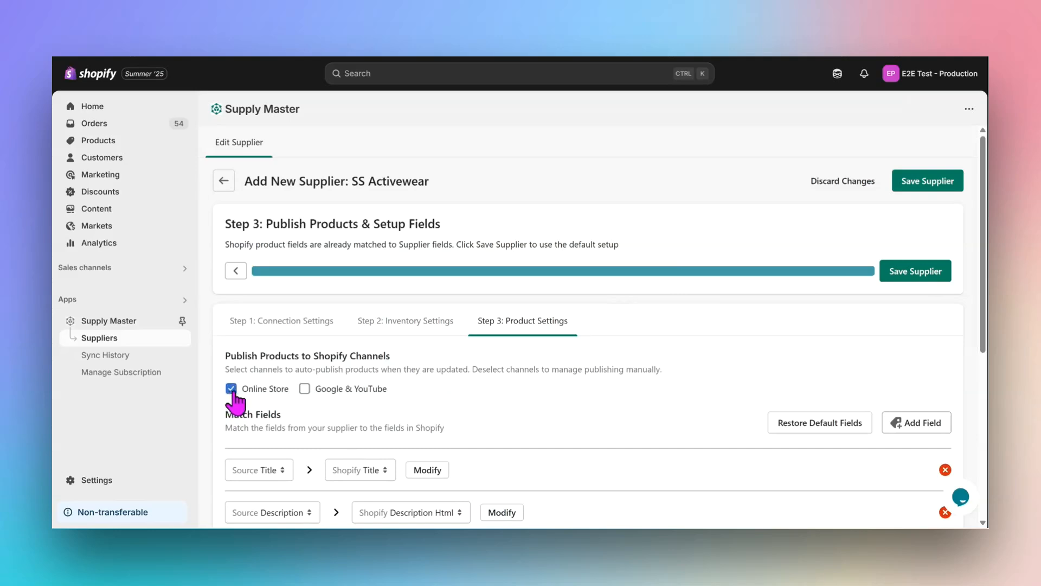
pyautogui.scroll(-5, 693, 383)
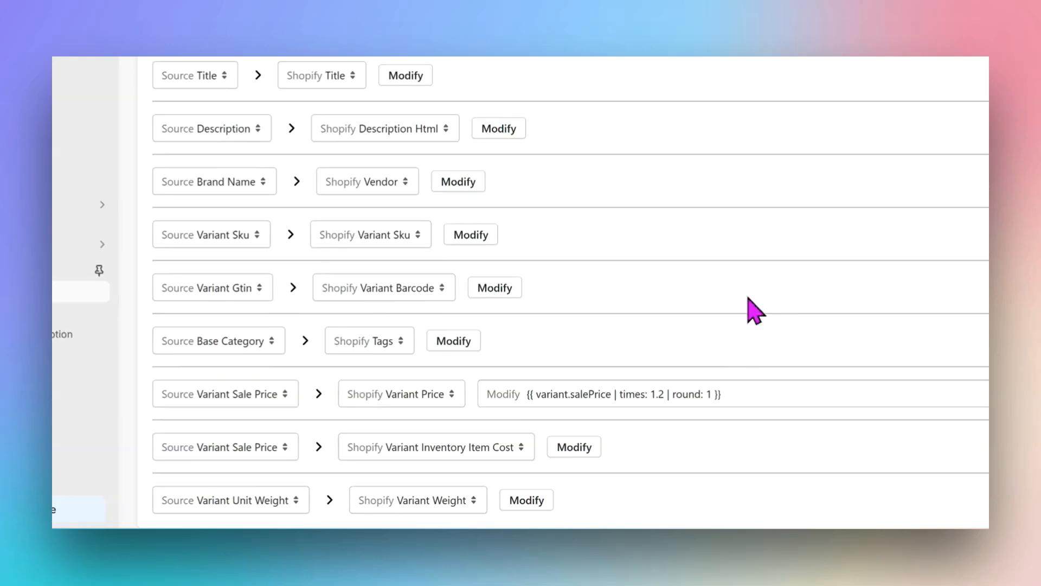
pyautogui.click(667, 391)
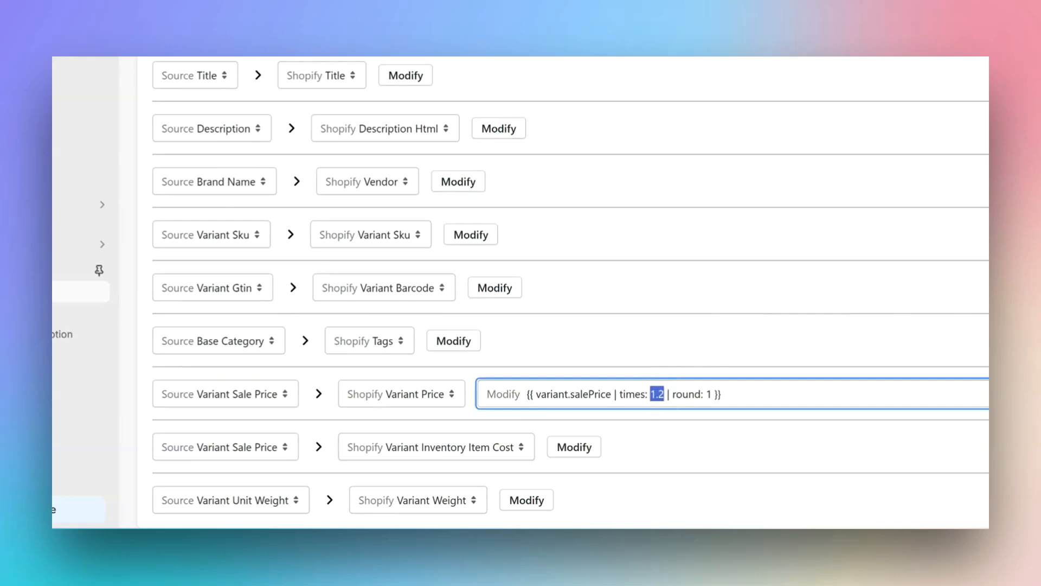
pyautogui.write('2')
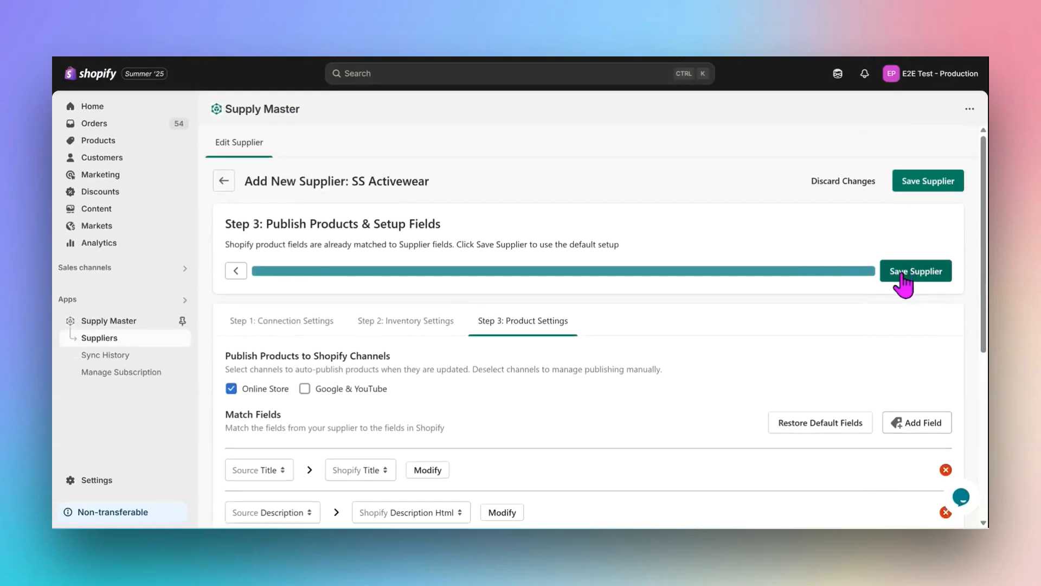
# Save the new supplier and open its list of products for import
pyautogui.click(904, 273)
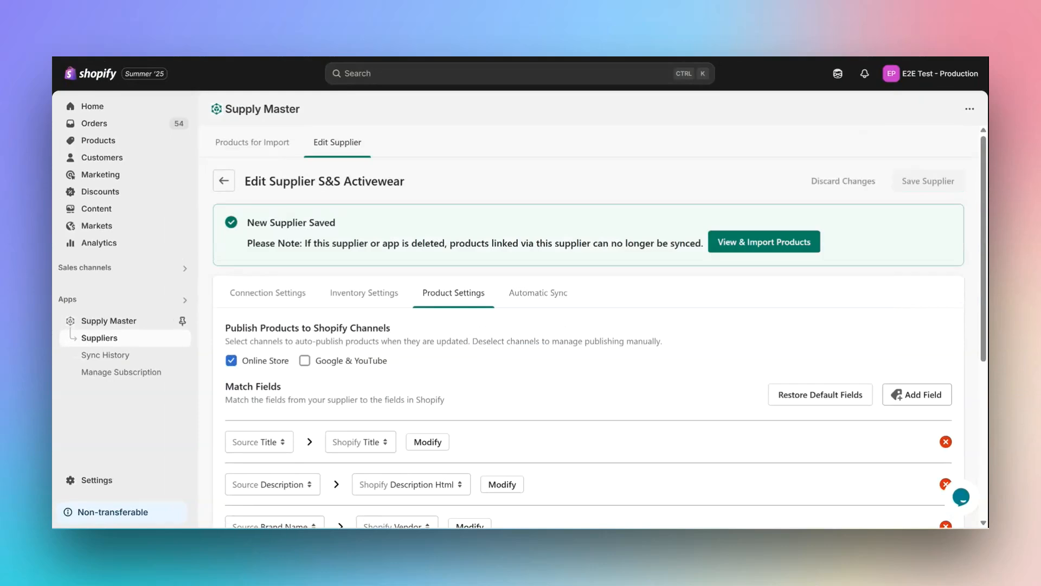
pyautogui.click(744, 250)
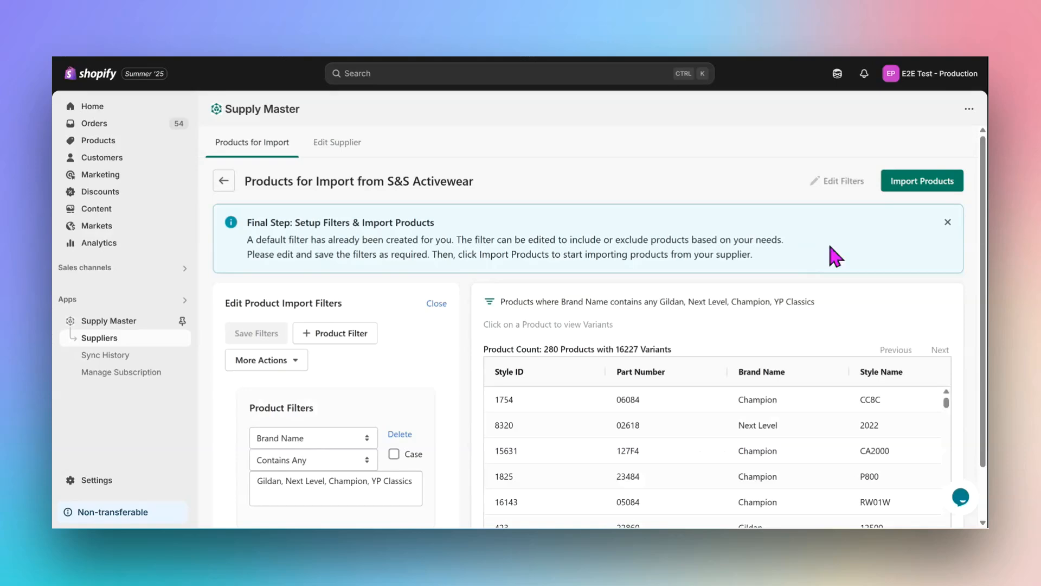
pyautogui.scroll(-2, 768, 218)
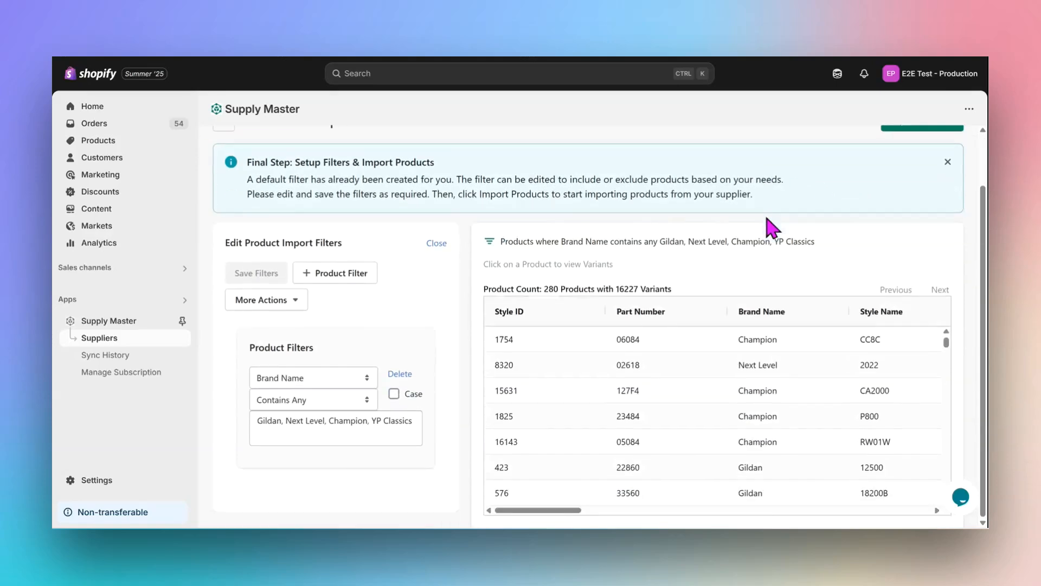
pyautogui.scroll(-5, 948, 348)
pyautogui.moveTo(954, 363); pyautogui.dragTo(949, 342)
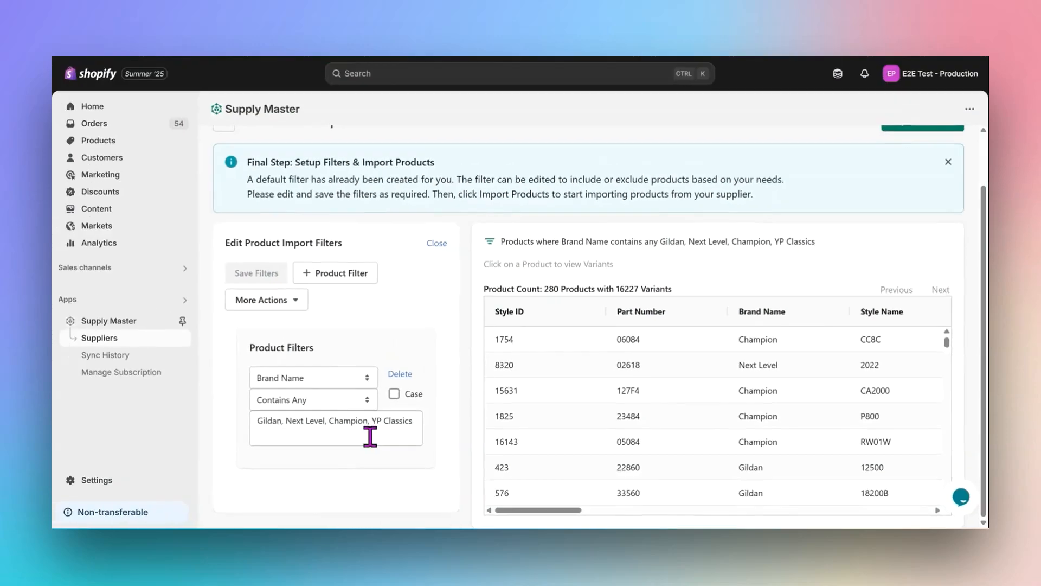
# Add a product filter requiring Style Name Equal To 5000 alongside the brand filter, and save the filters
pyautogui.click(345, 274)
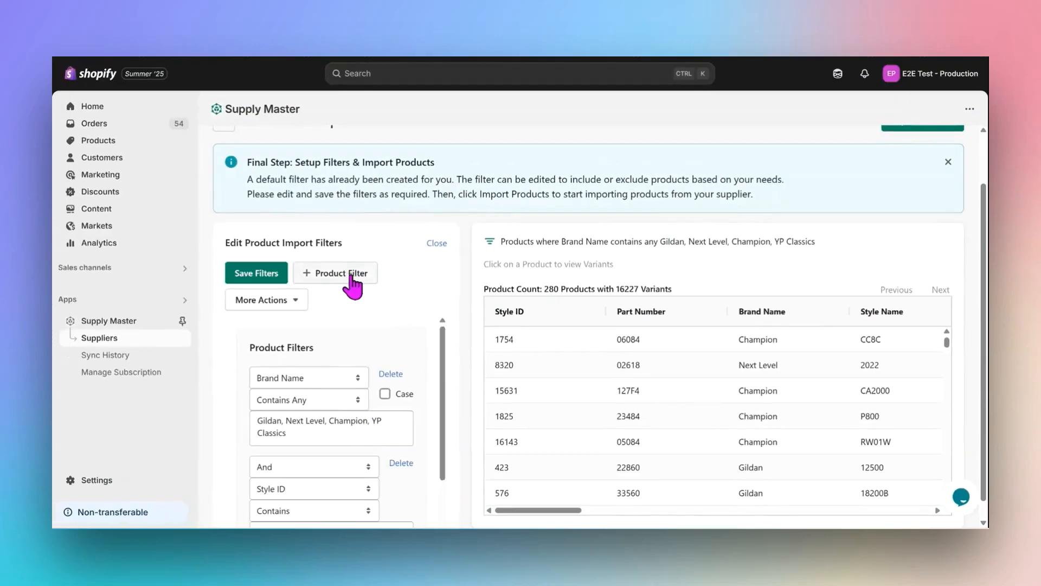
pyautogui.scroll(-2, 449, 386)
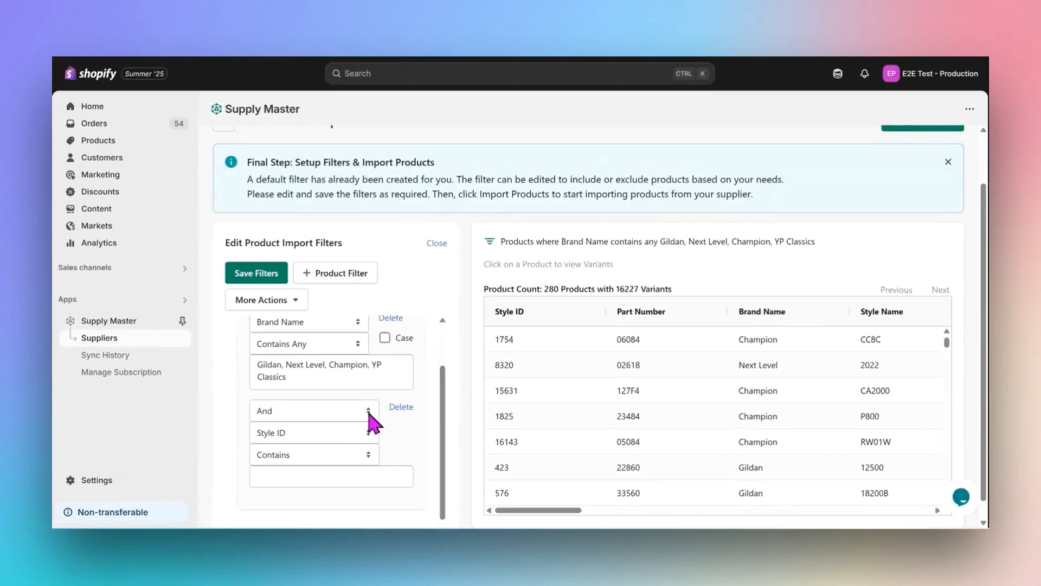
pyautogui.click(298, 435)
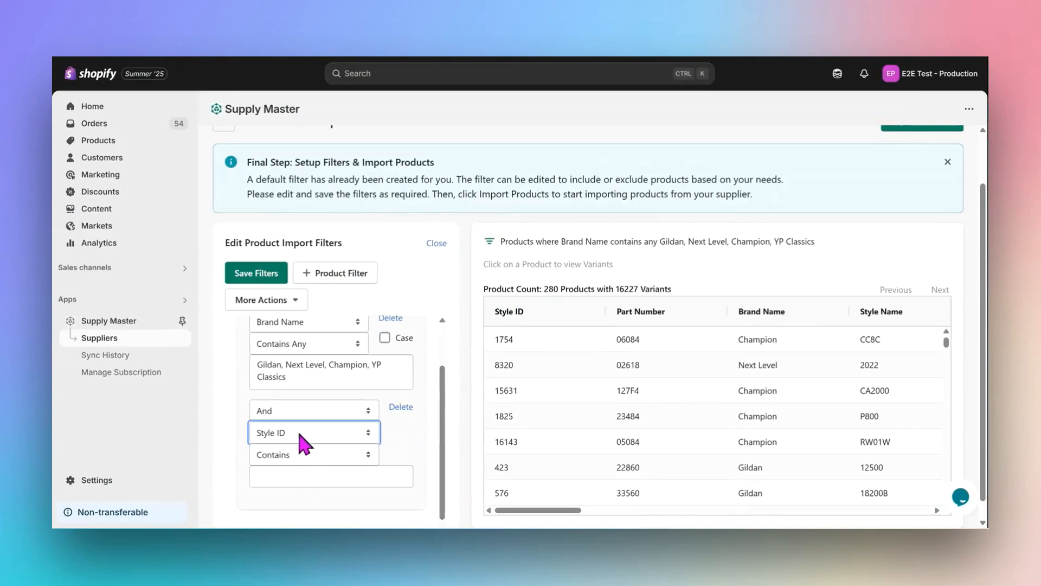
pyautogui.click(302, 224)
pyautogui.click(296, 455)
pyautogui.click(298, 337)
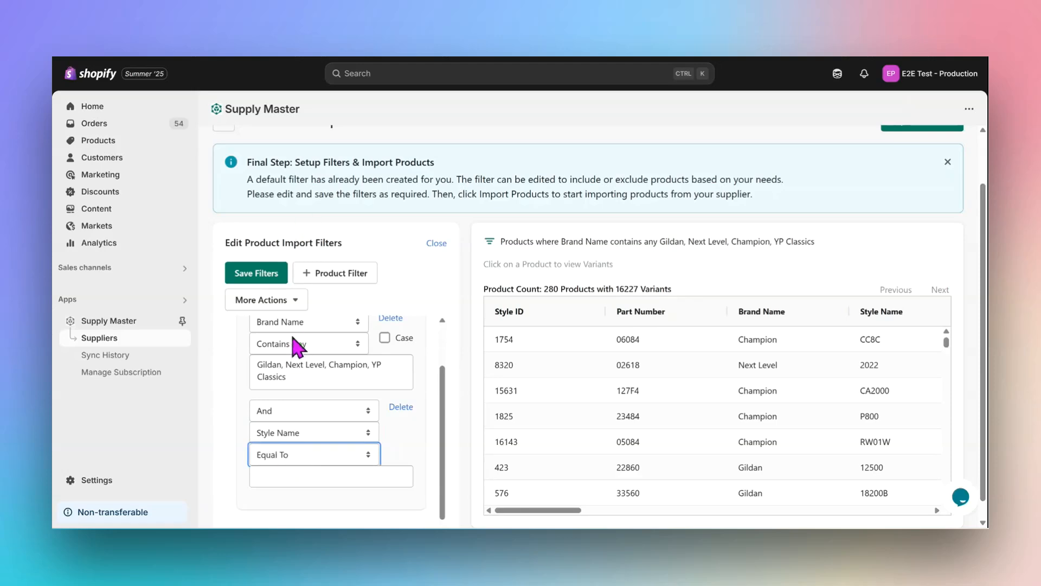
pyautogui.click(305, 477)
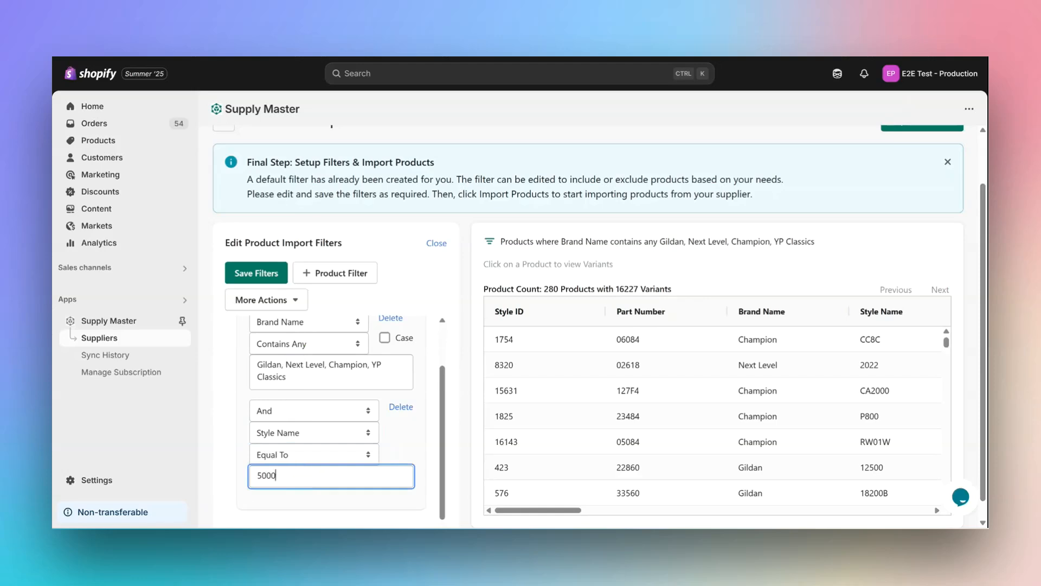
pyautogui.click(267, 277)
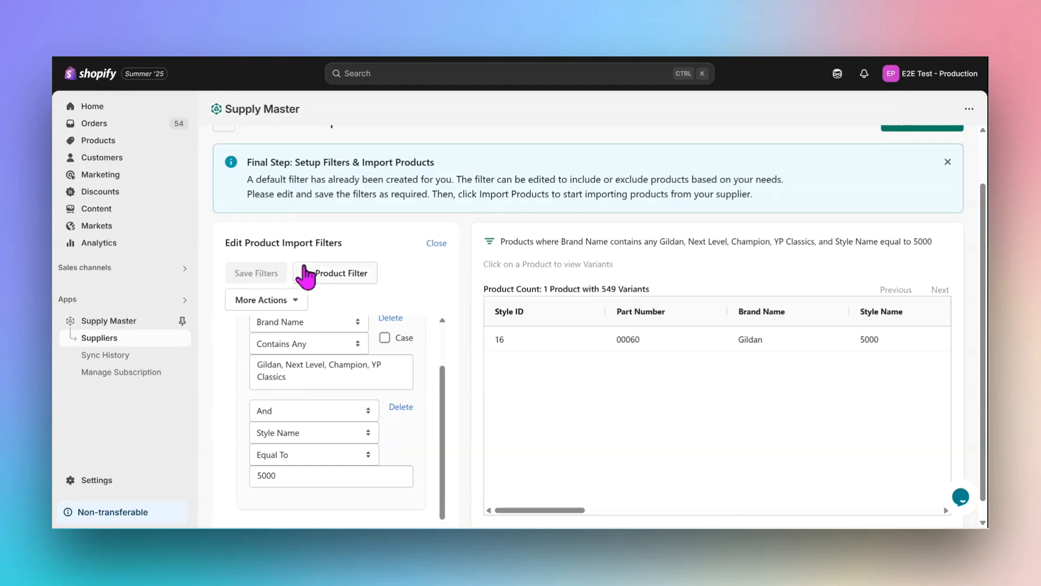
# Close the filter editor, view the variants of the filtered Gildan product, and return to the product list
pyautogui.click(436, 244)
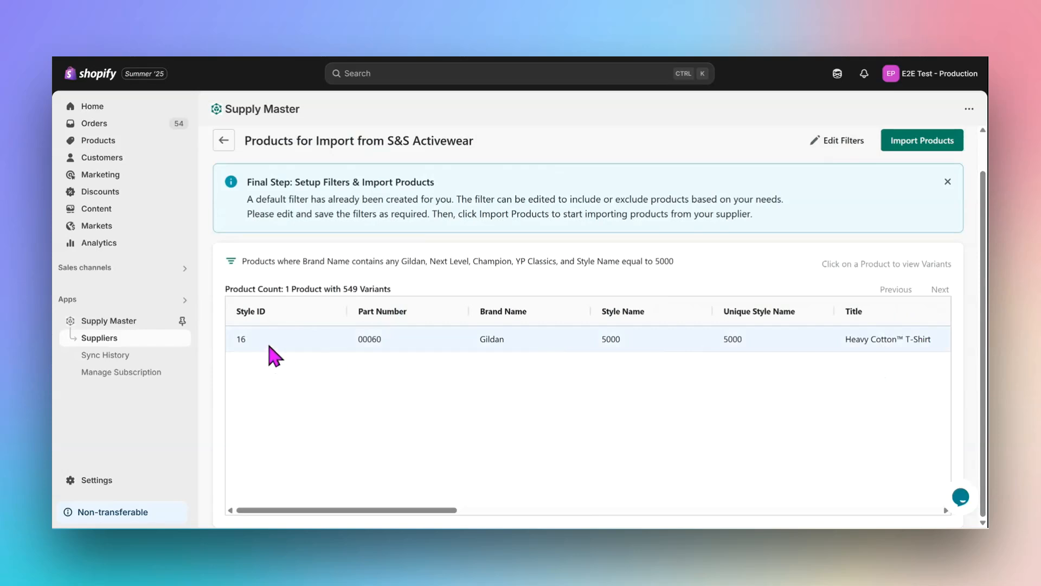
pyautogui.click(270, 346)
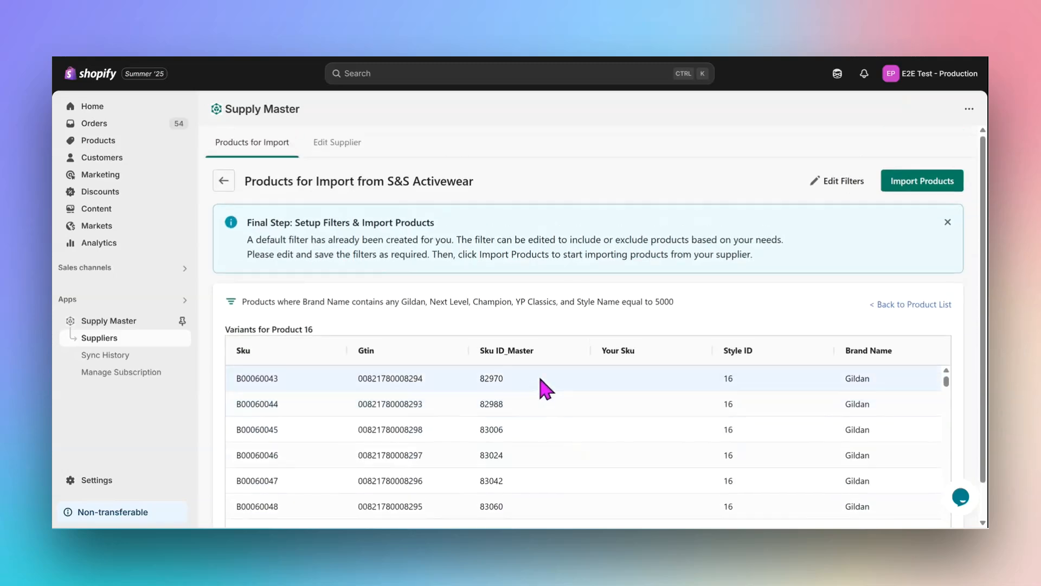
pyautogui.click(901, 306)
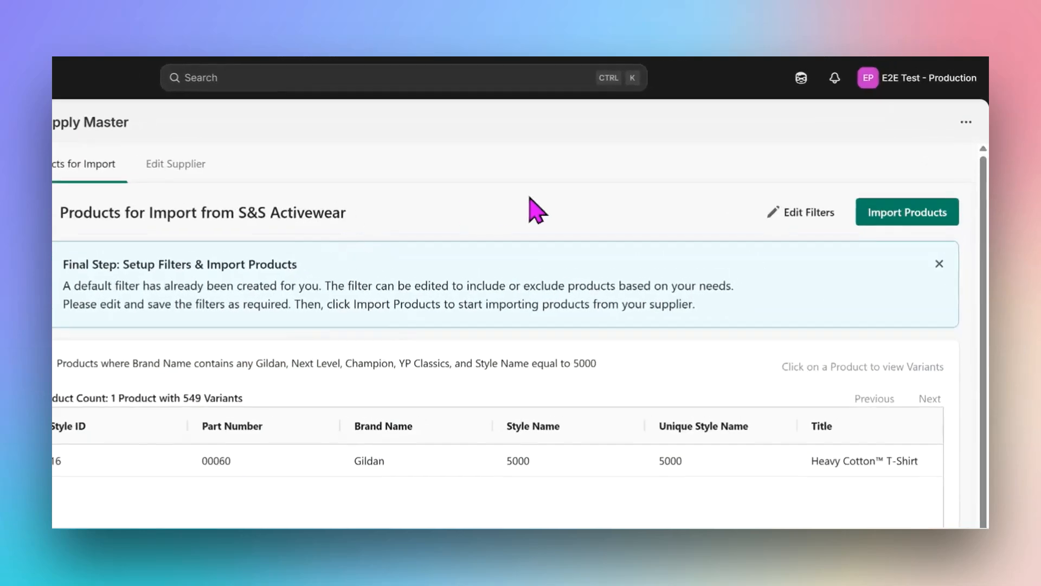
# Import the filtered products from S&S Activewear and open the sync history to check the import
pyautogui.click(916, 217)
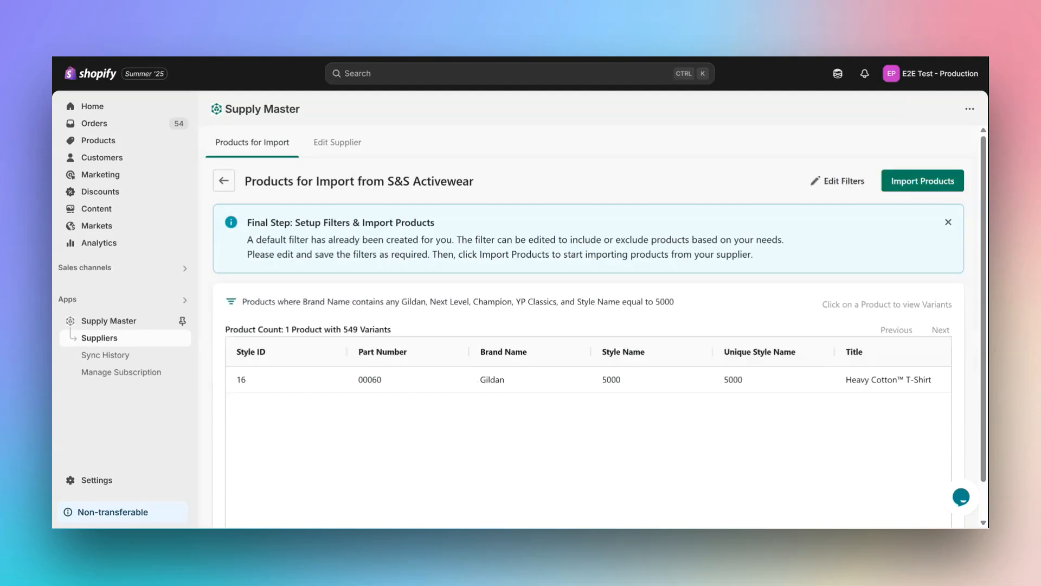
pyautogui.click(111, 356)
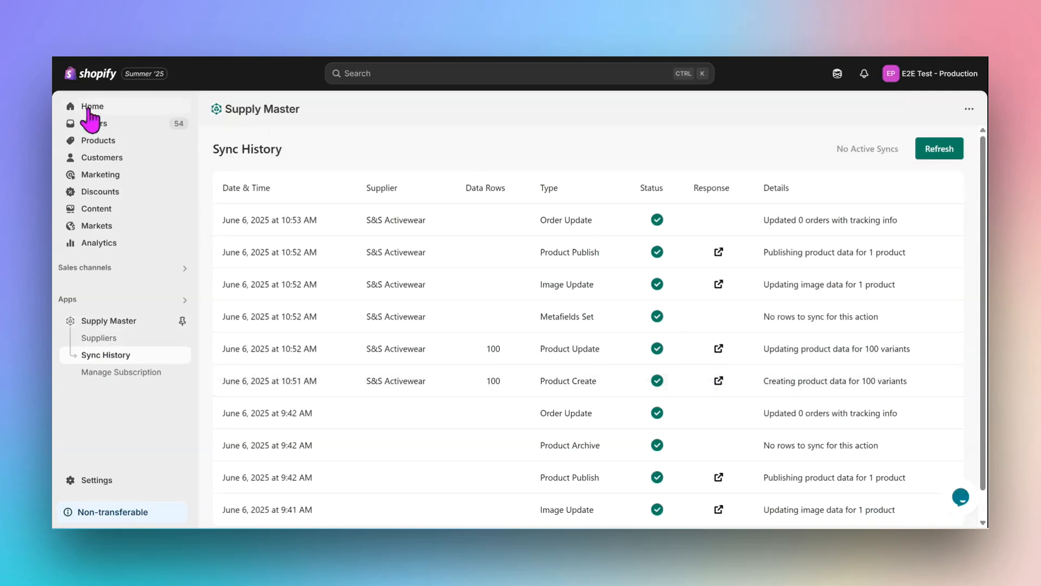
# Open the imported Heavy Cotton™ T-Shirt in the store's products and examine its description, media, color variants, prices and inventory
pyautogui.click(111, 142)
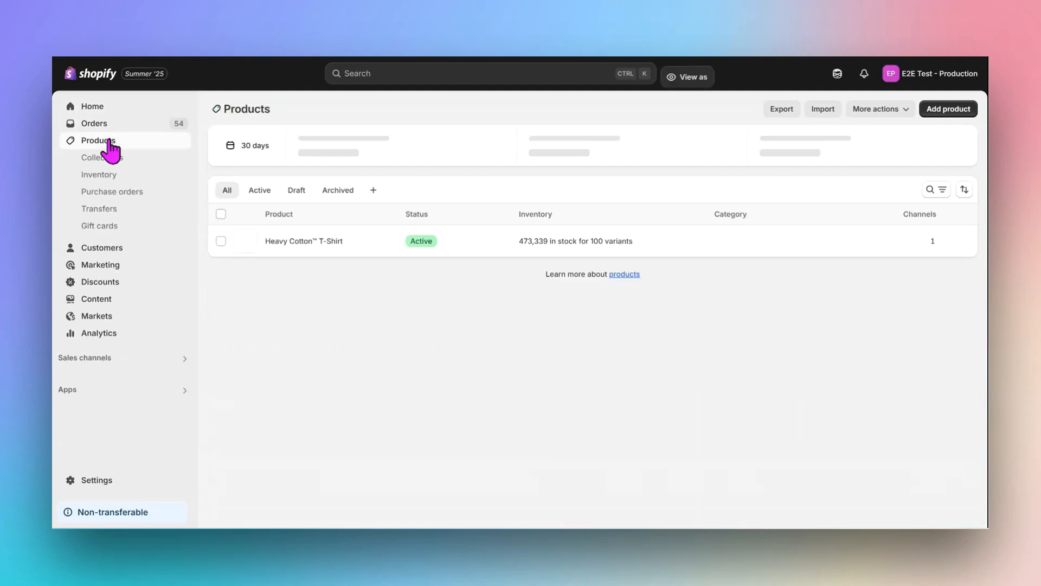
pyautogui.click(305, 244)
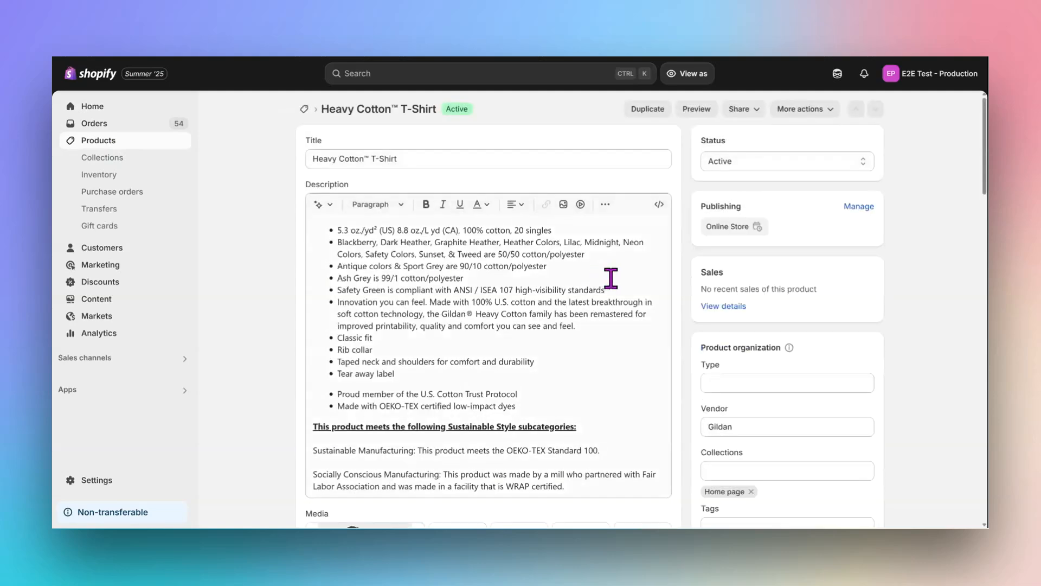
pyautogui.scroll(-3, 609, 275)
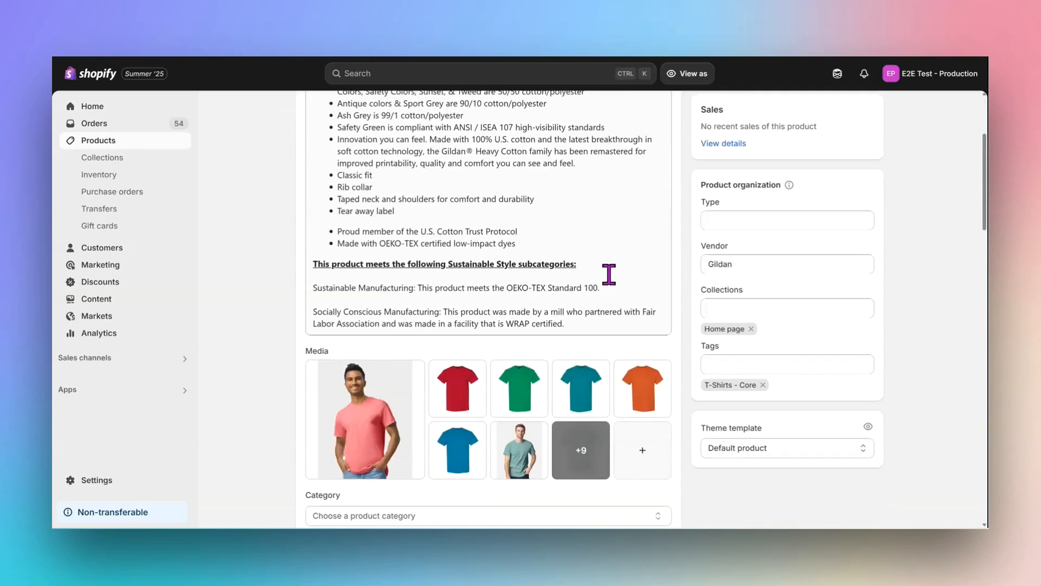
pyautogui.scroll(-3, 609, 275)
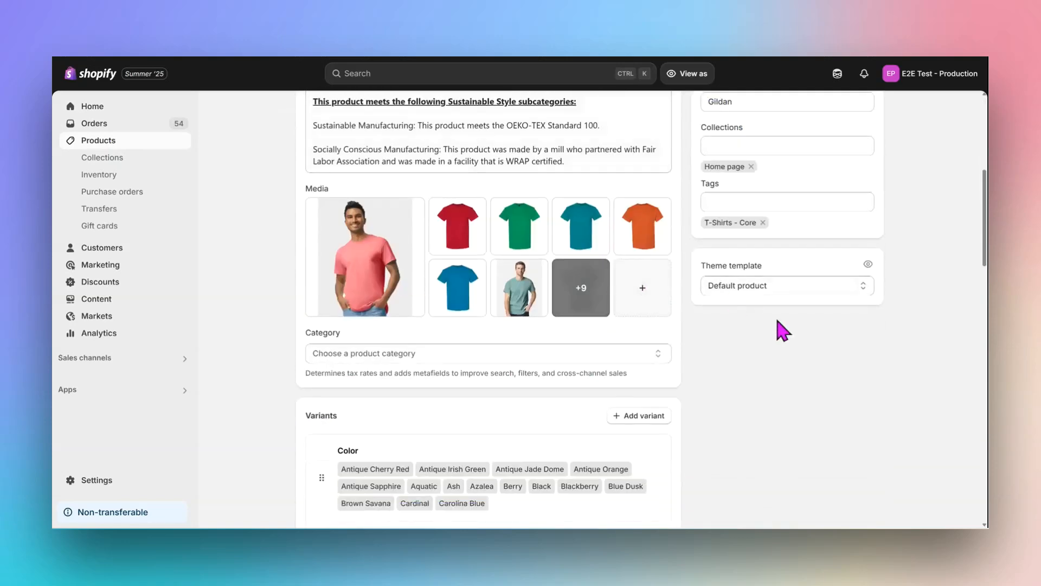
pyautogui.scroll(-6, 781, 328)
pyautogui.scroll(-6, 789, 340)
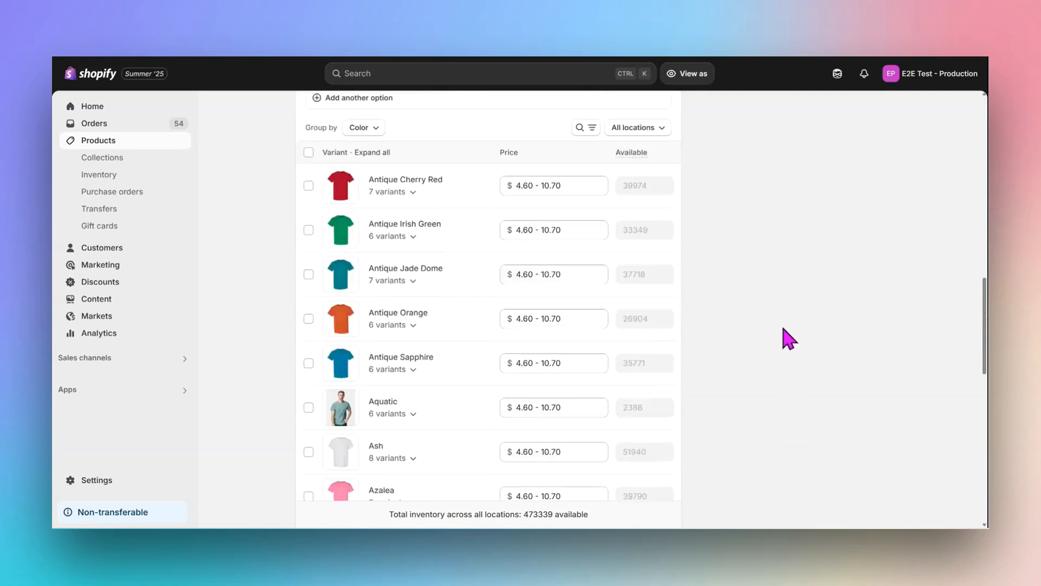
pyautogui.scroll(-3, 790, 340)
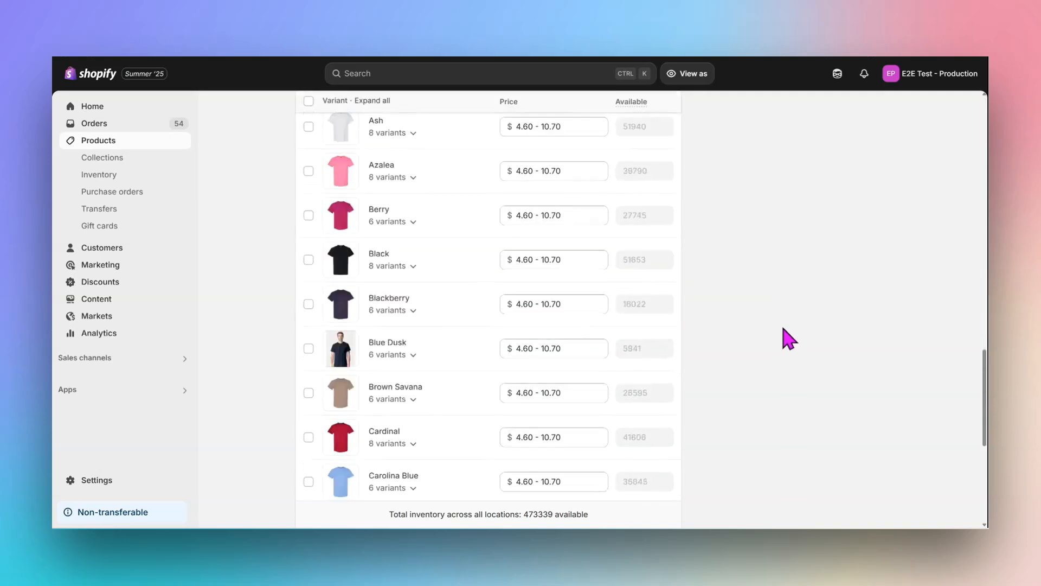
pyautogui.scroll(9, 787, 339)
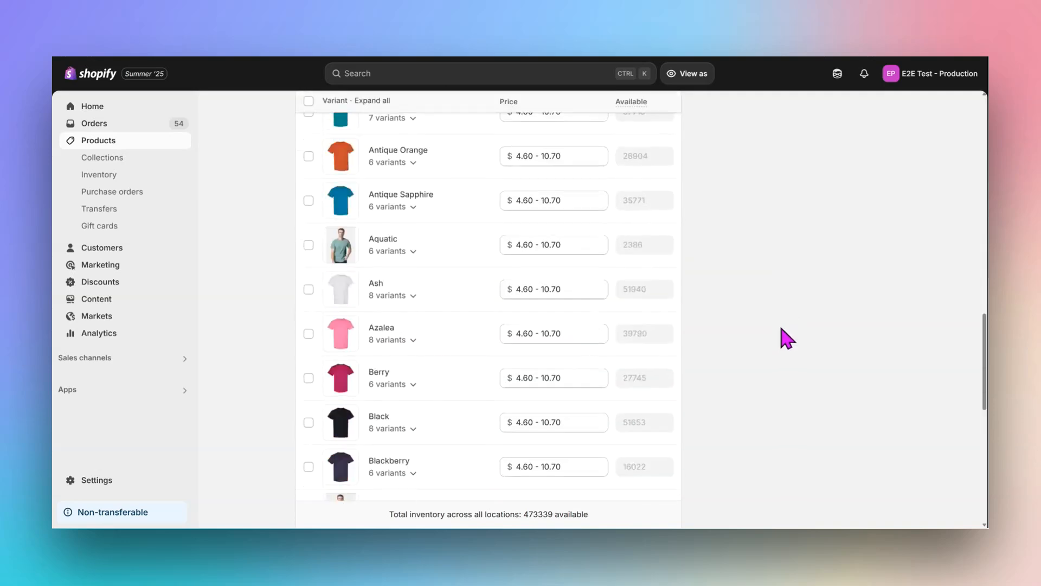
pyautogui.scroll(10, 775, 341)
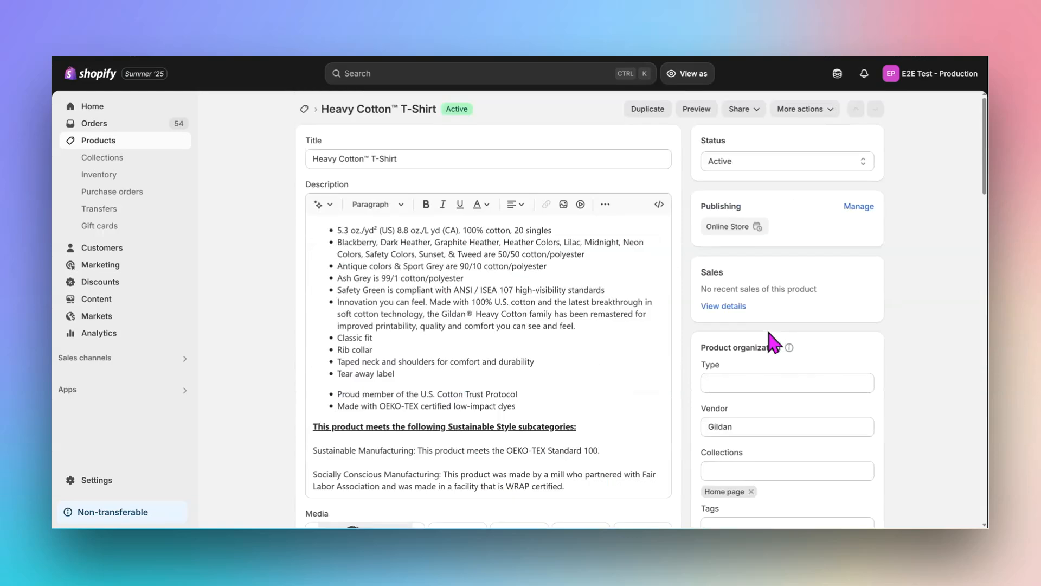
# Preview the Heavy Cotton™ T-Shirt on the online store and review its images, options and description
pyautogui.click(704, 115)
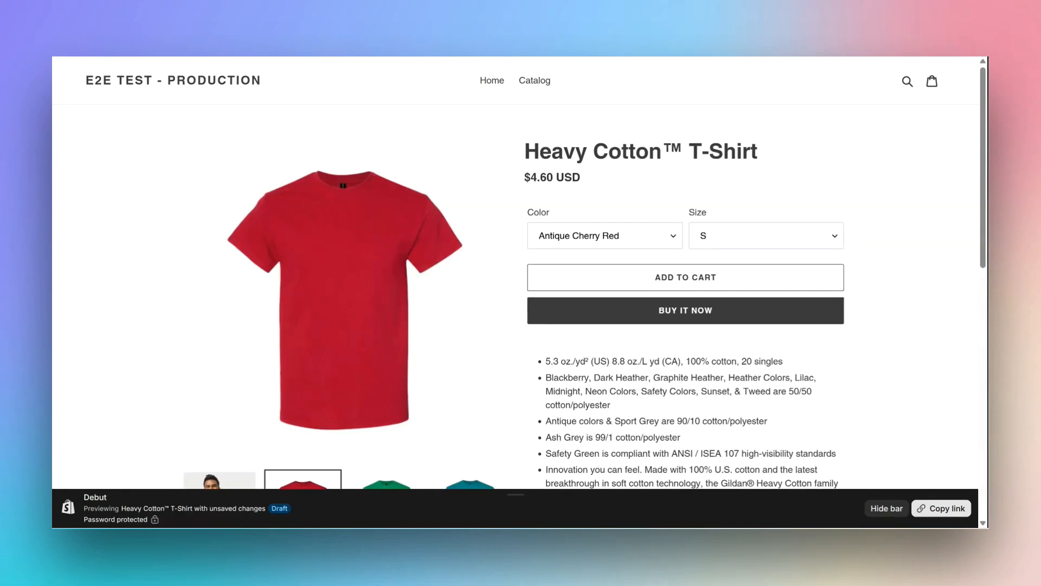
pyautogui.scroll(-6, 922, 191)
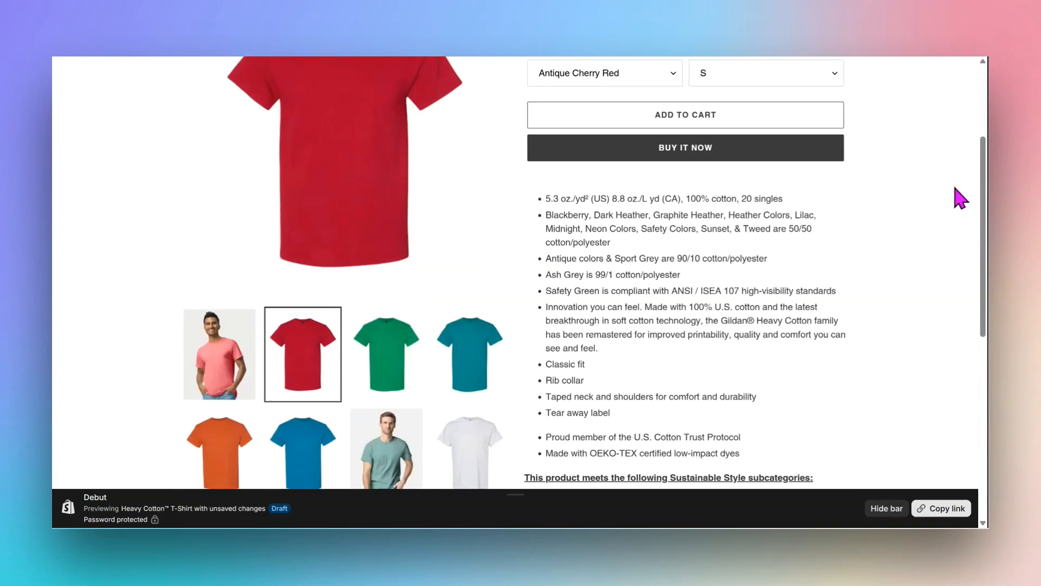
pyautogui.scroll(-3, 959, 198)
pyautogui.scroll(-2, 954, 198)
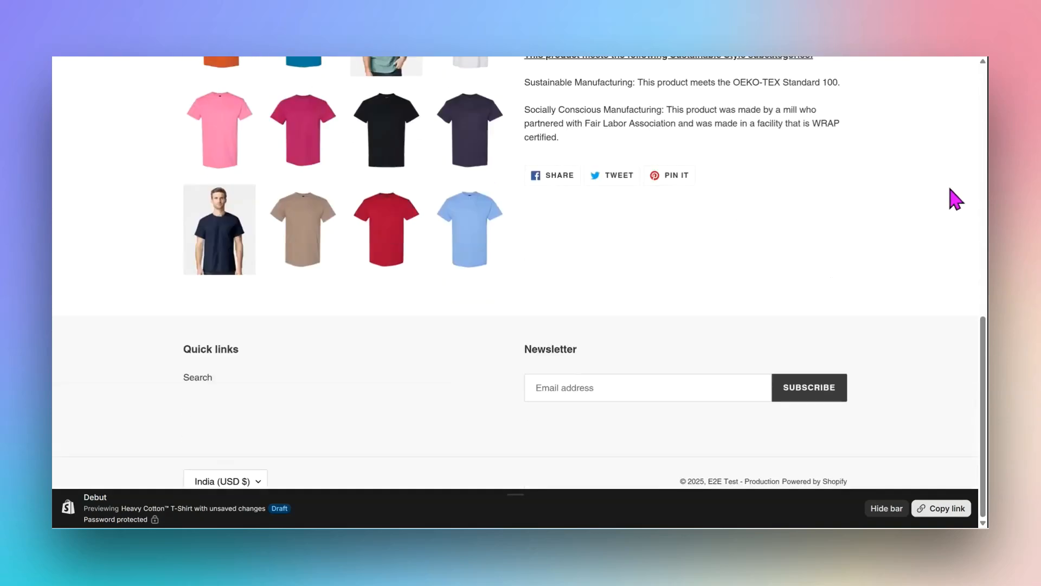
pyautogui.scroll(15, 954, 198)
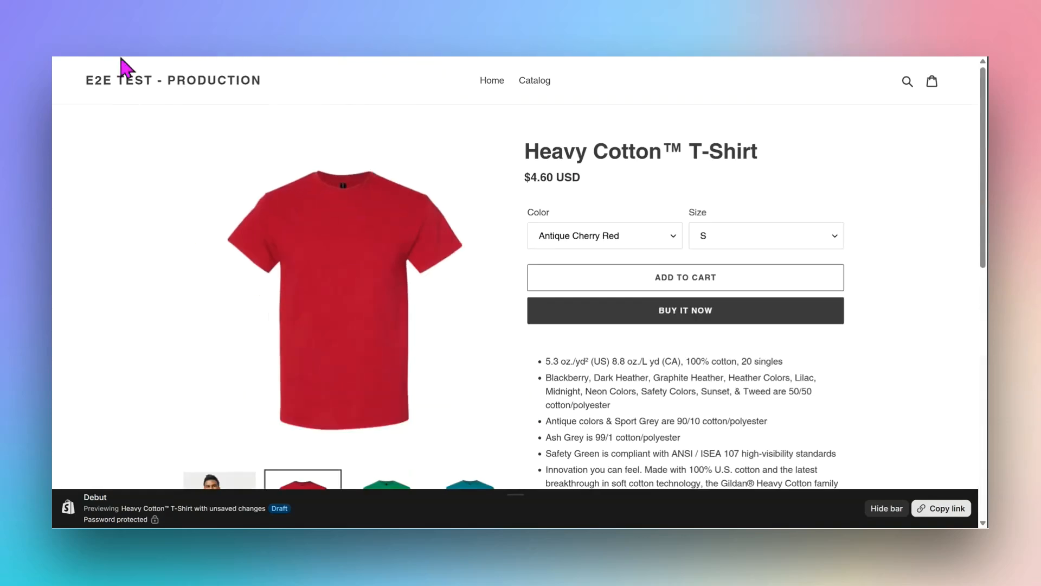